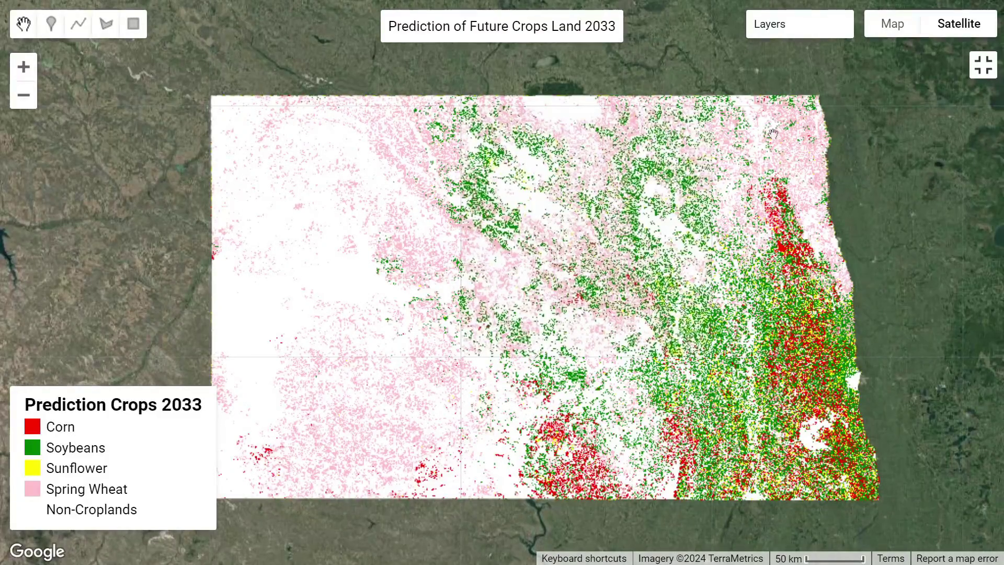
Pan the crop map and highlight Corn and Sunflower in the legend.
left_click_drag(632, 242, 664, 259)
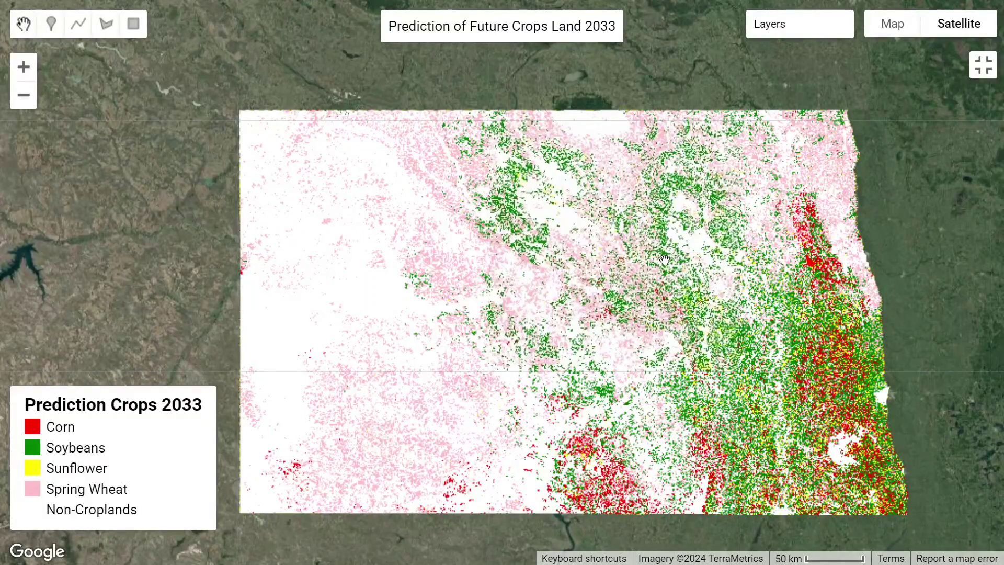
mouse_move(776, 16)
mouse_move(671, 60)
double_click(58, 428)
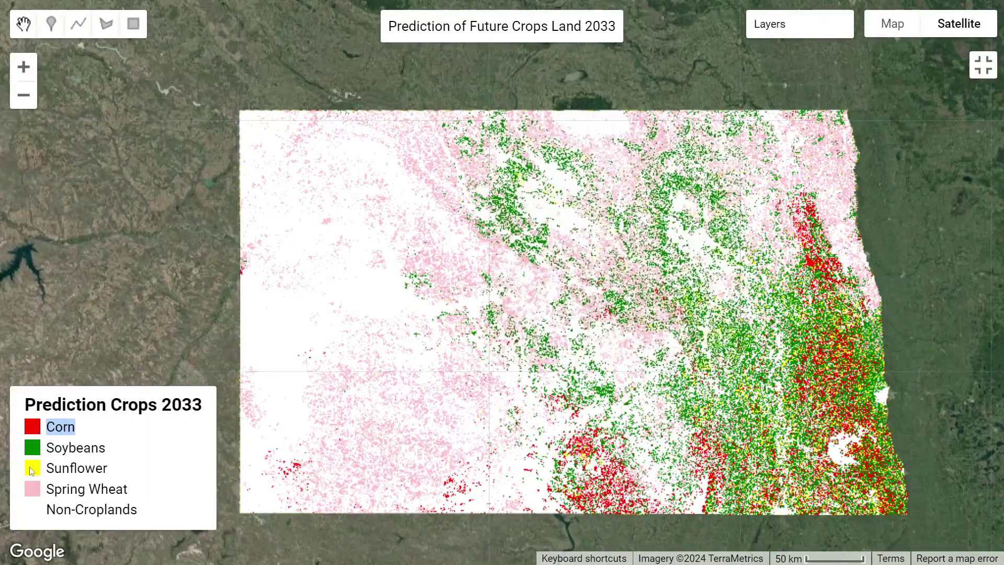
double_click(88, 469)
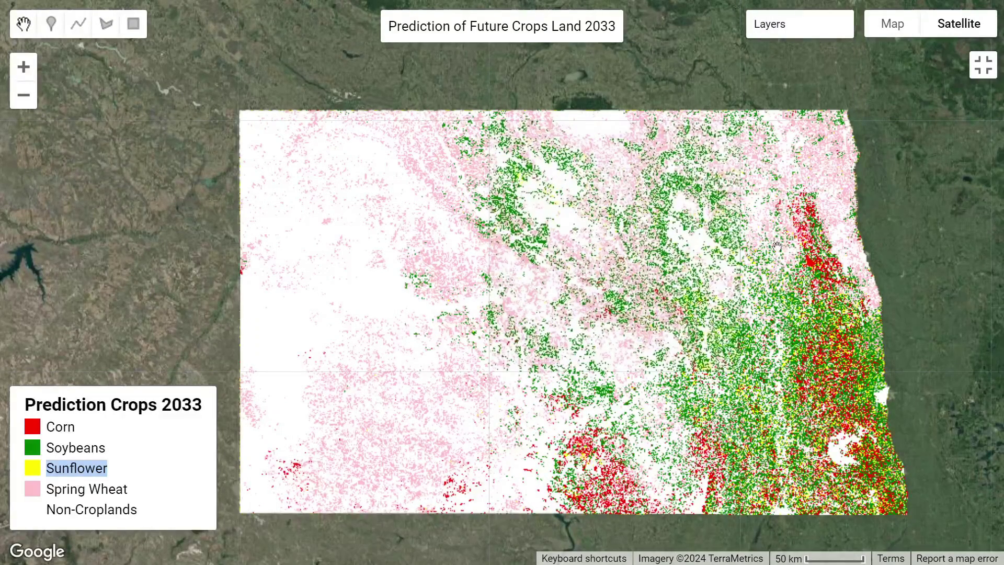
Exit map full screen and enlarge the script editor and Console above the map.
left_click(982, 66)
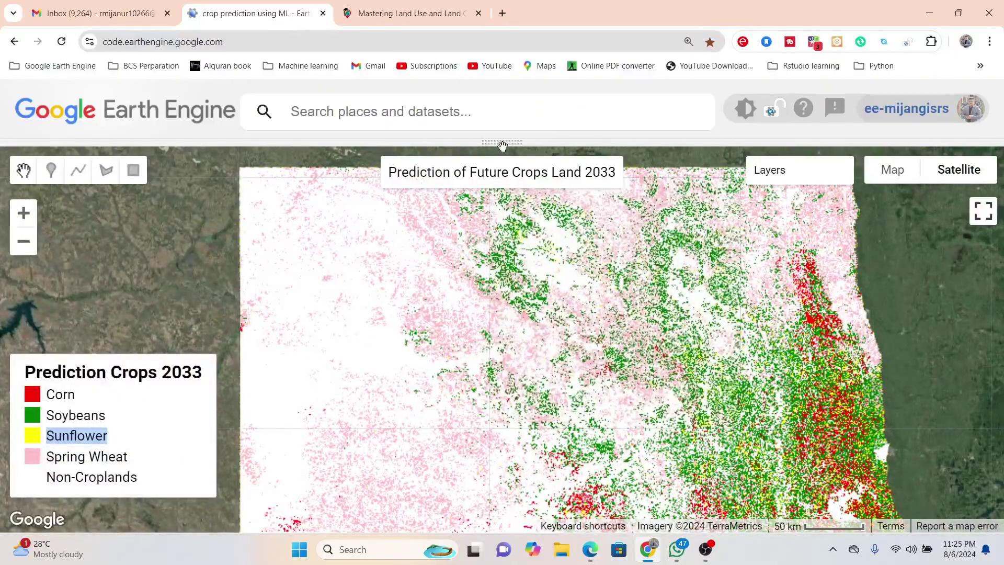
left_click_drag(500, 140, 489, 292)
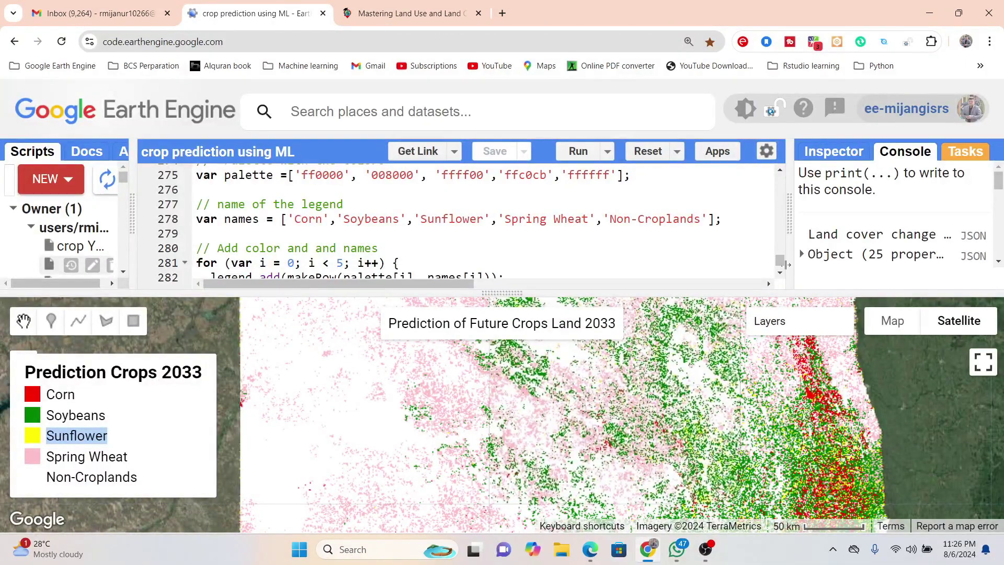
left_click_drag(779, 260, 779, 175)
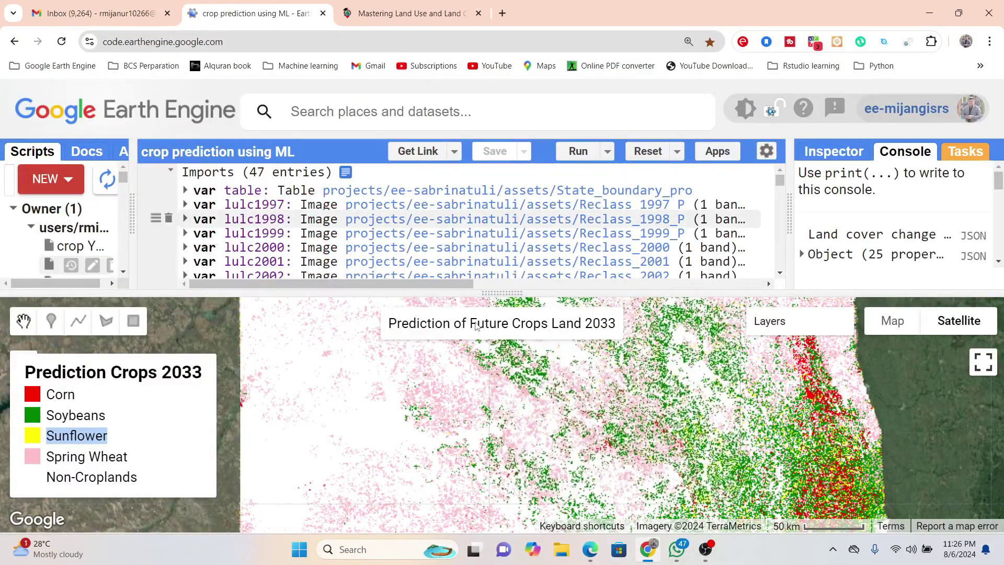
left_click_drag(494, 290, 494, 338)
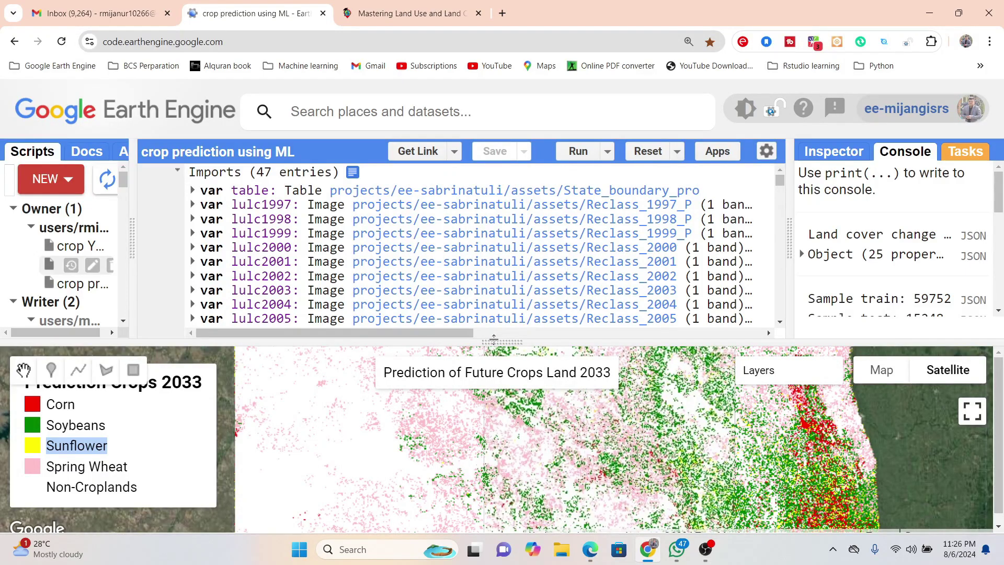
Page through all 47 imports down to the lulc2023 Map.addLayer and Map.centerObject lines.
left_click(780, 322)
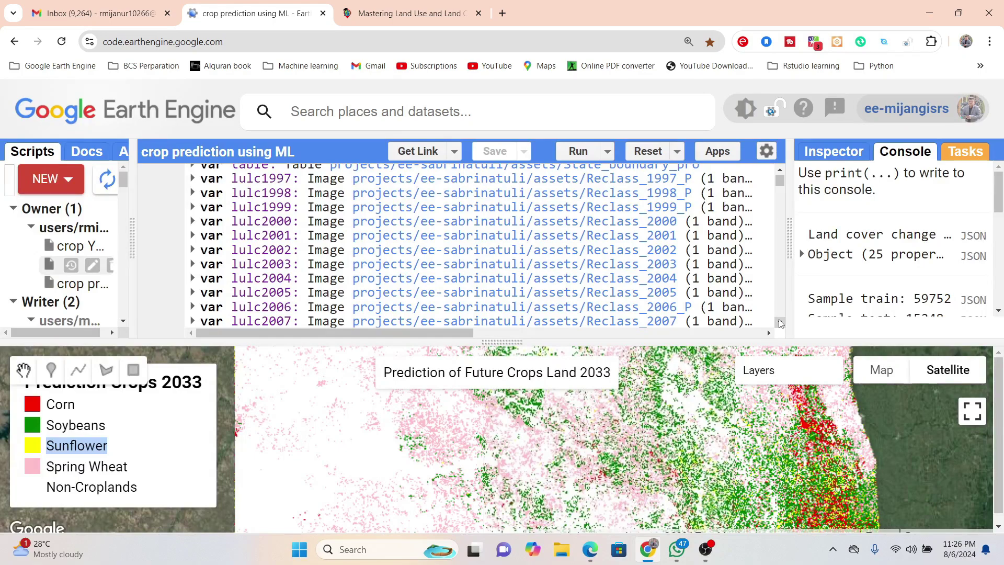
scroll(780, 323, "down", 5)
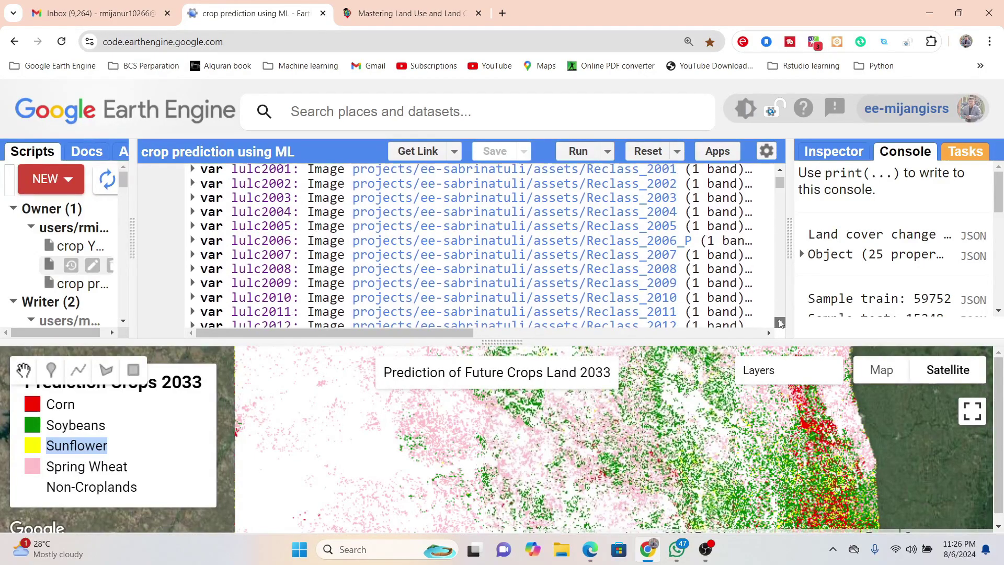
scroll(780, 323, "down", 4)
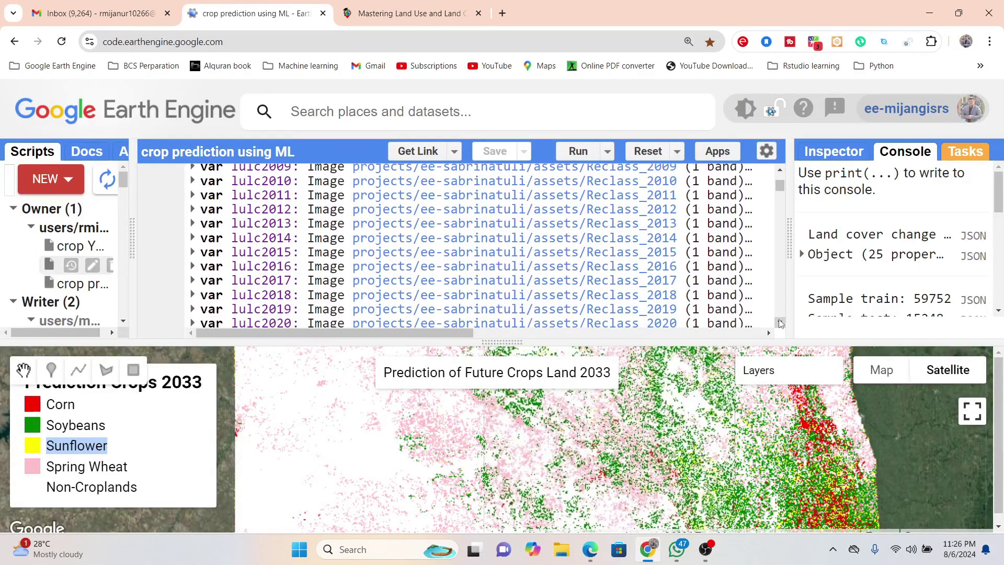
scroll(780, 323, "down", 2)
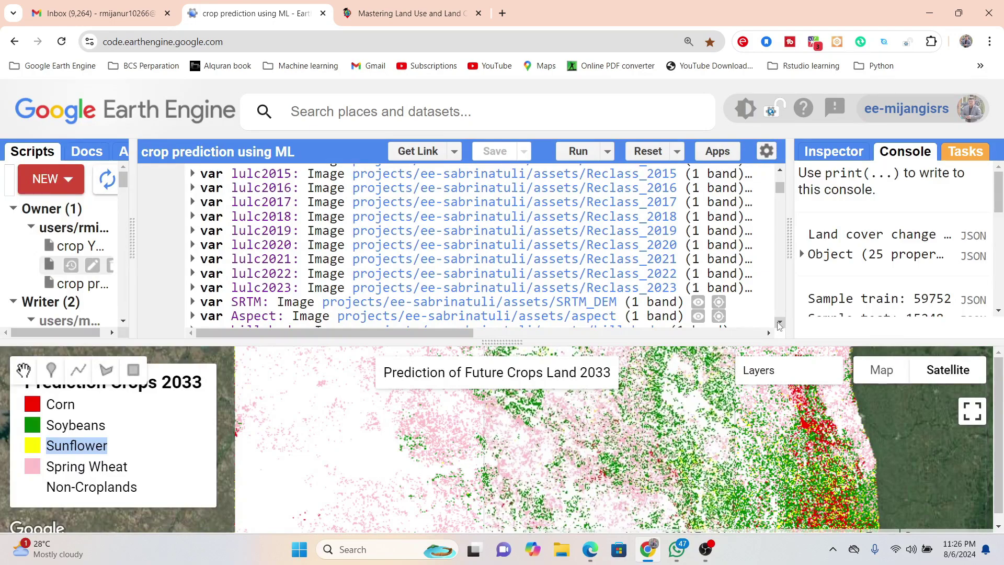
left_click(780, 323)
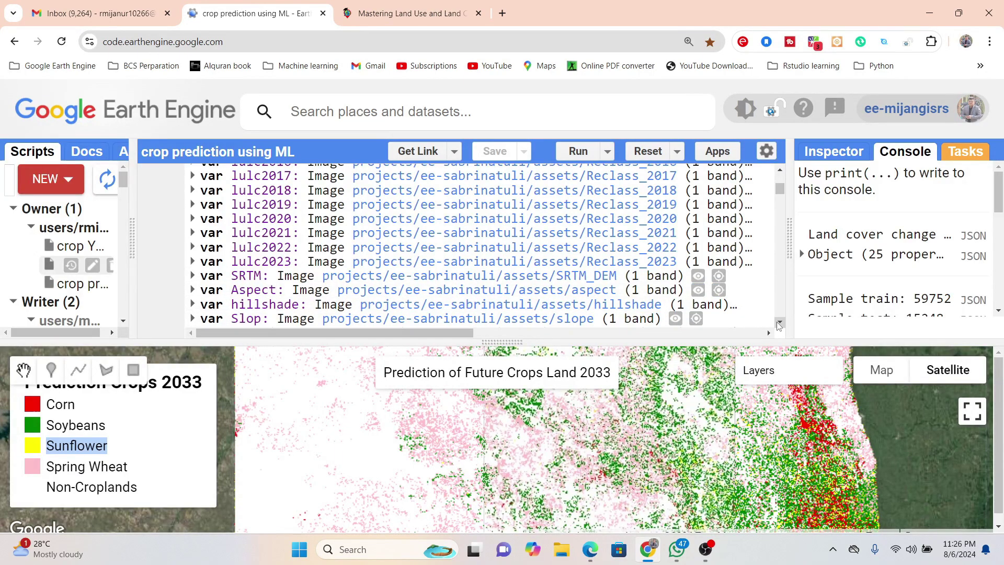
left_click(779, 325)
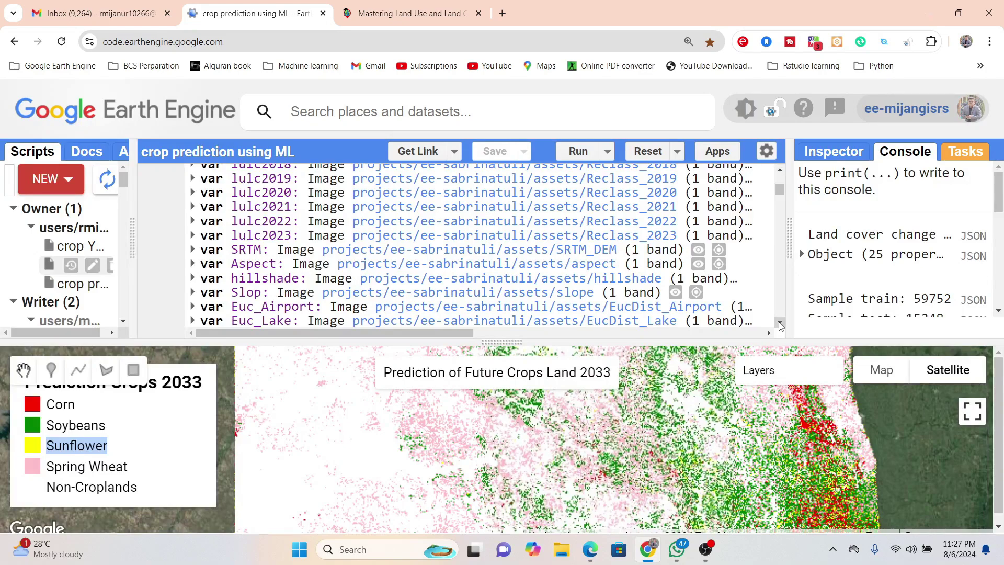
left_click(779, 324)
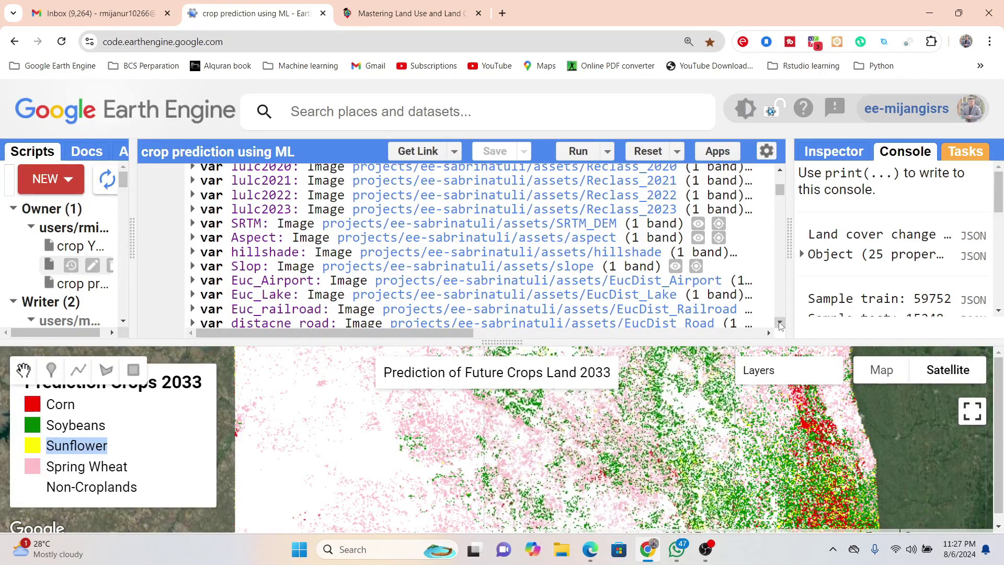
left_click(780, 324)
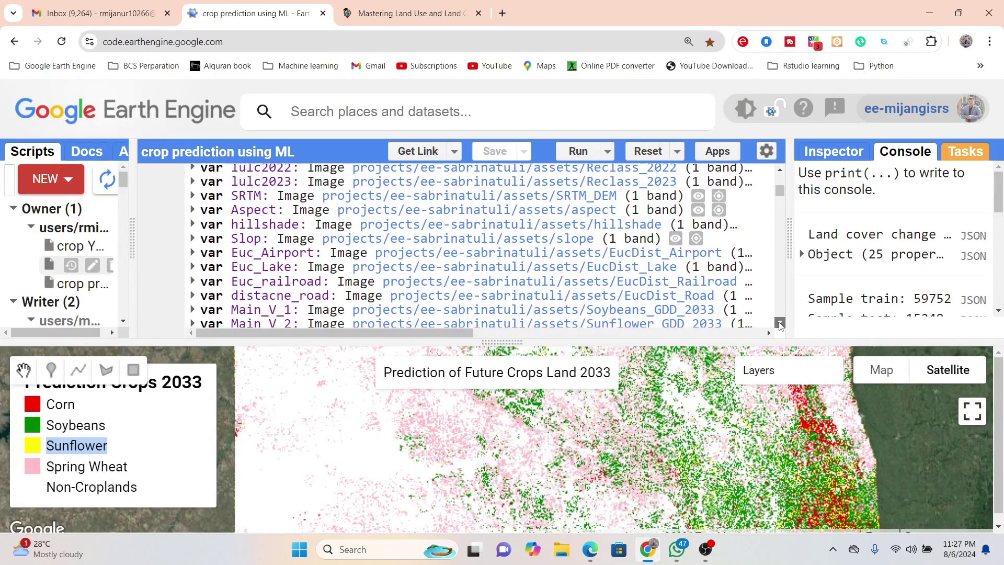
left_click(779, 323)
left_click(779, 323)
left_click(779, 324)
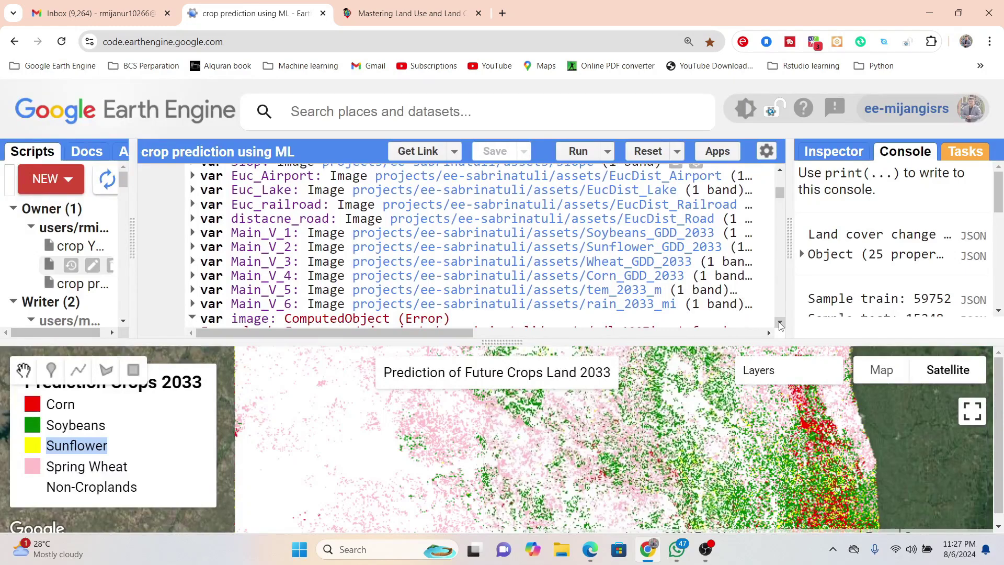
left_click(779, 323)
left_click(779, 324)
left_click(780, 324)
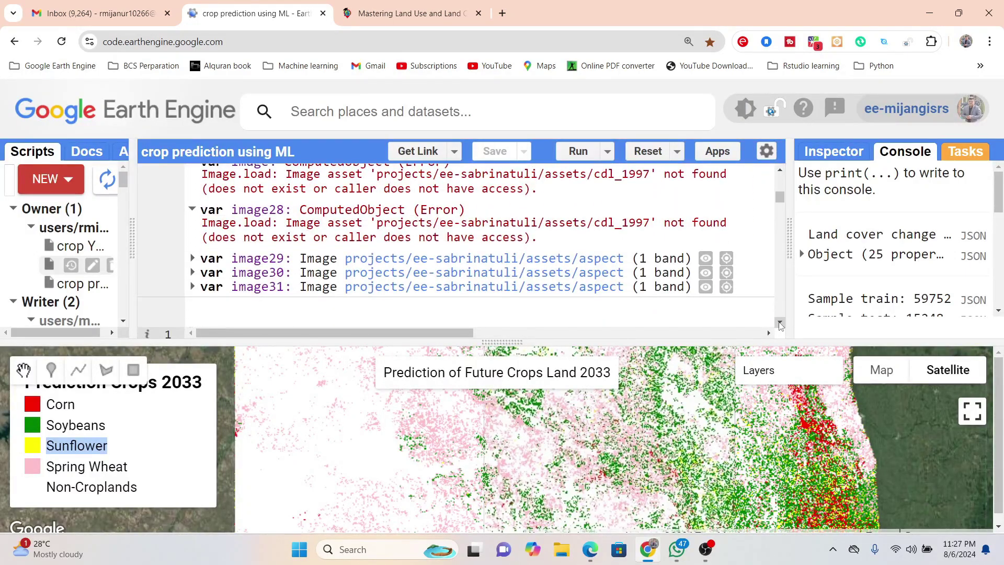
left_click(780, 323)
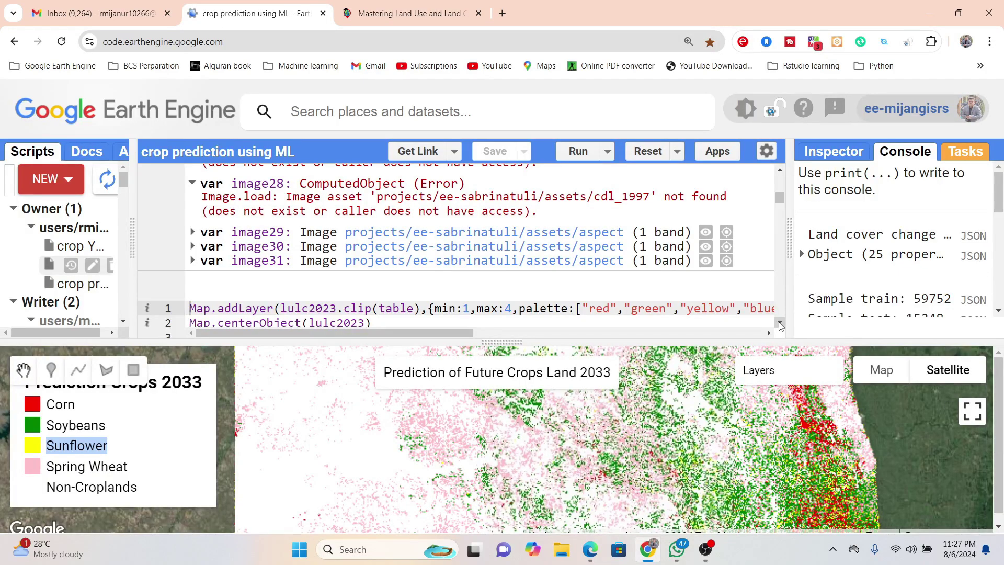
Widen the Console and bring the land cover change values and sample counts into view.
left_click(780, 324)
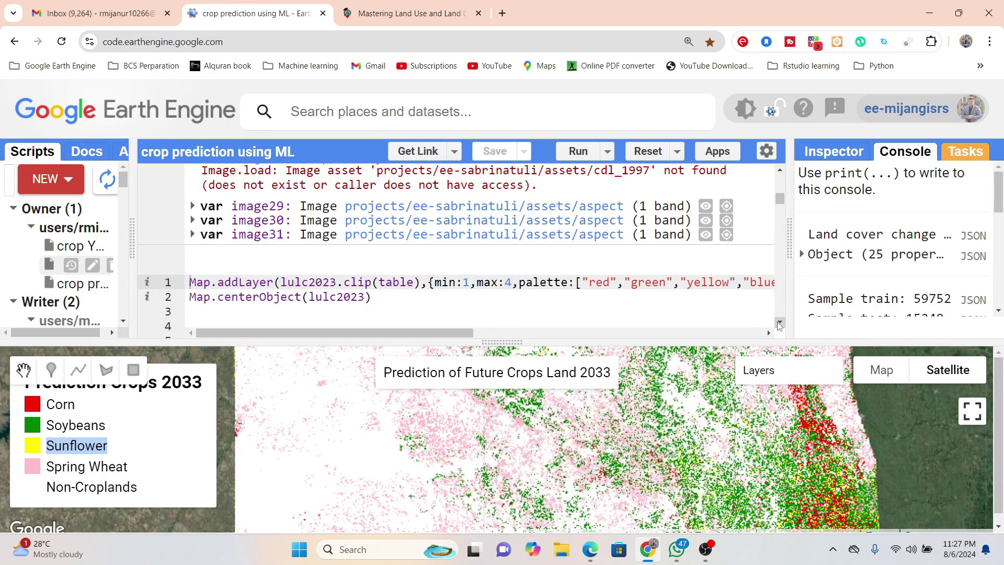
left_click_drag(794, 260, 492, 225)
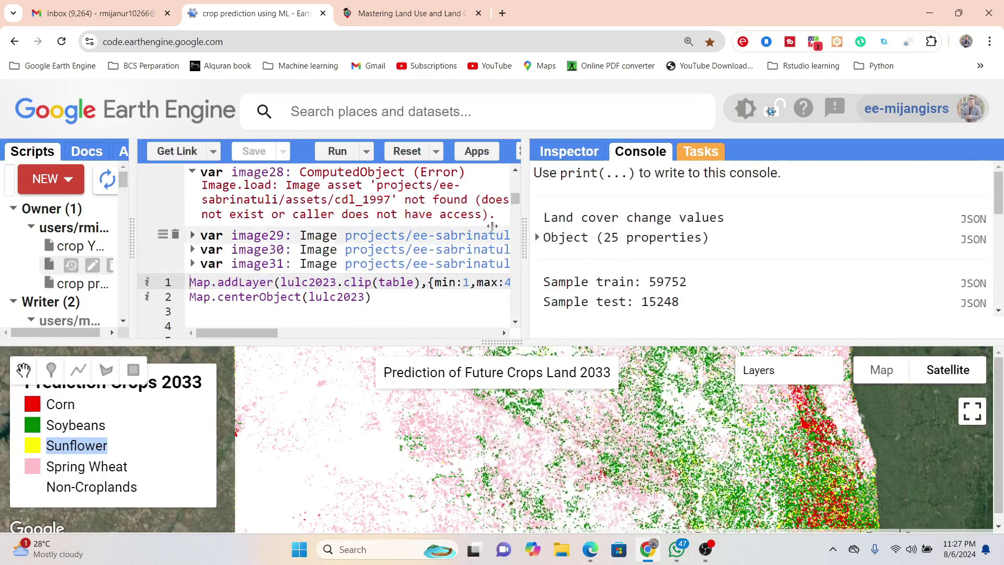
left_click_drag(999, 206, 1000, 213)
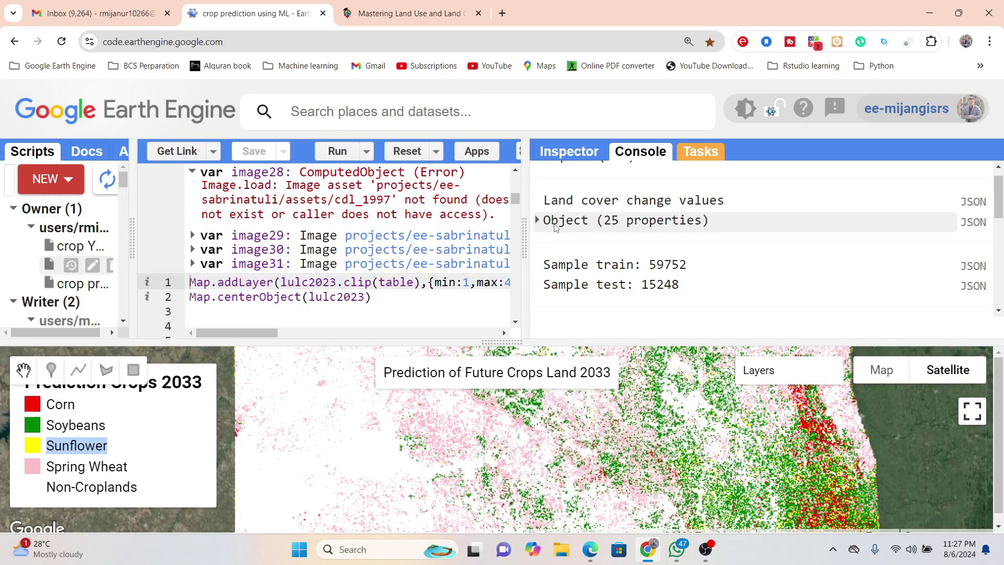
Expand the 25-property land cover change object and highlight 'Others' in the Corn -> Others row.
left_click(555, 225)
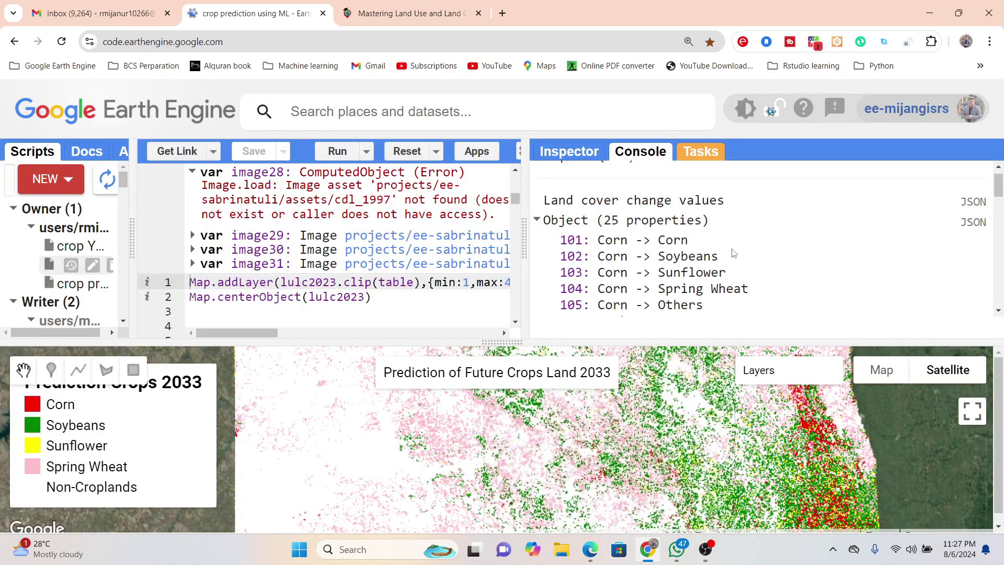
left_click(999, 311)
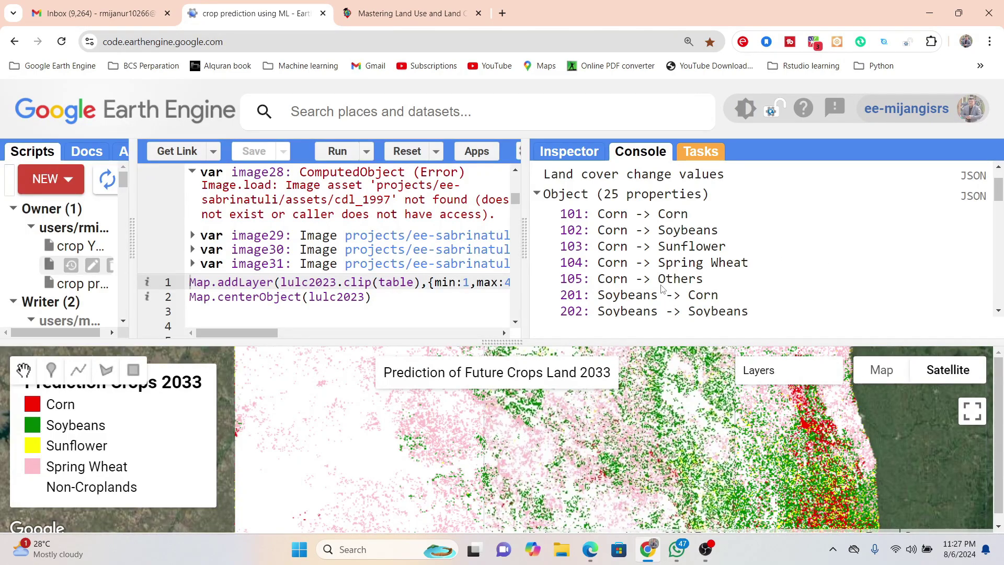
left_click_drag(668, 278, 706, 279)
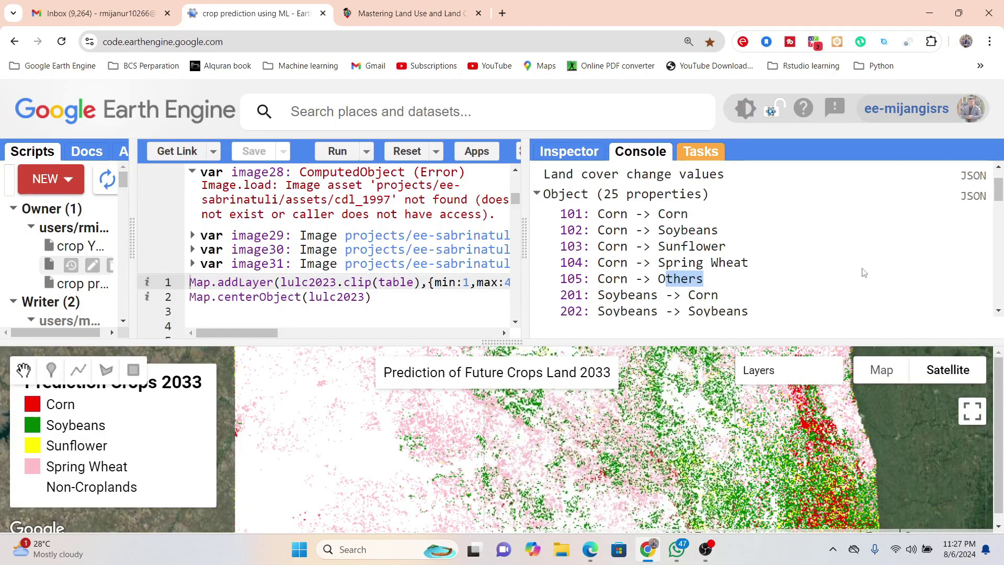
scroll(999, 310, "down", 1)
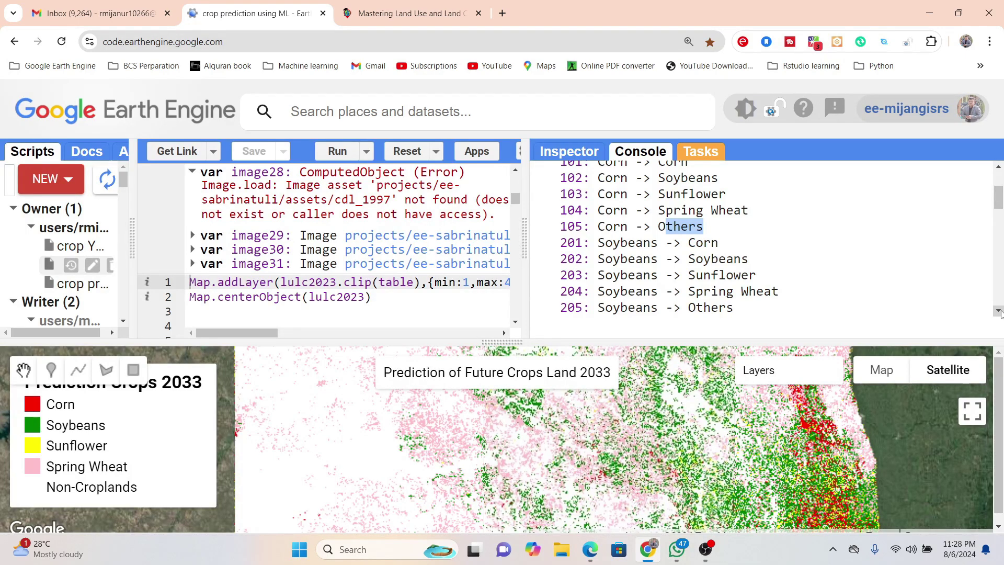
Scroll the Console through the transition codes down to 505, Others -> Others.
left_click(998, 313)
left_click(998, 312)
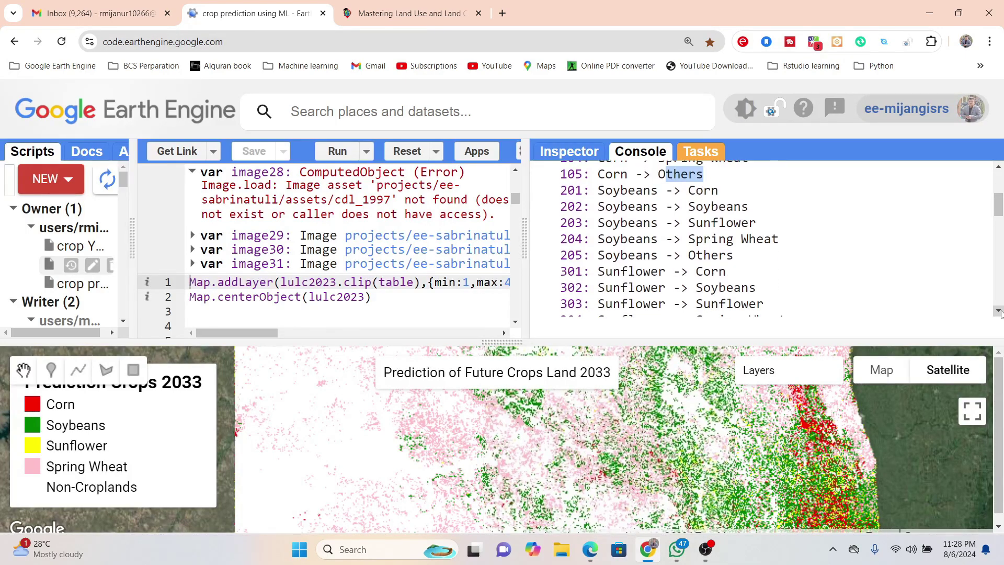
left_click(998, 312)
left_click(998, 313)
left_click(999, 312)
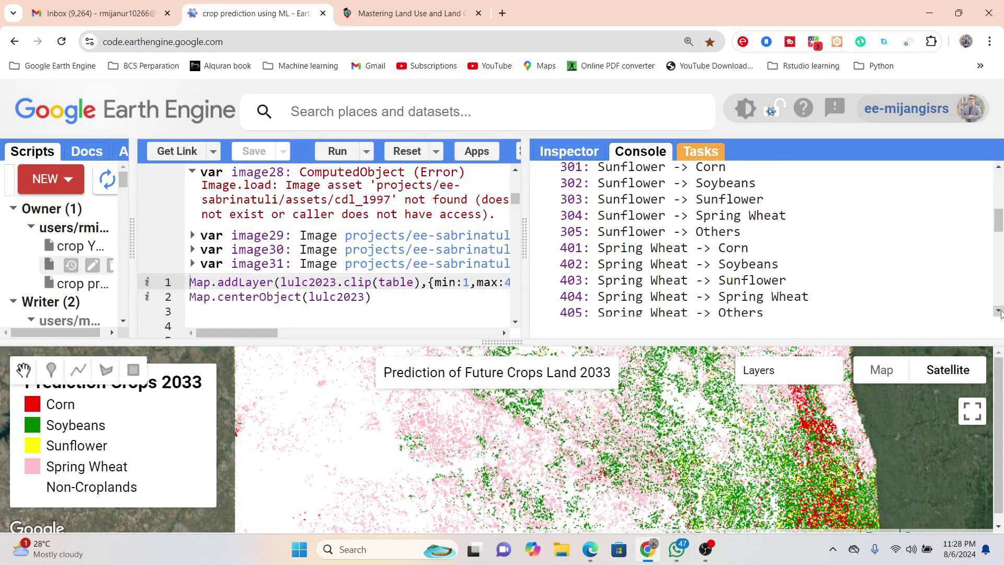
left_click(998, 312)
left_click(999, 312)
left_click(998, 312)
left_click(998, 312)
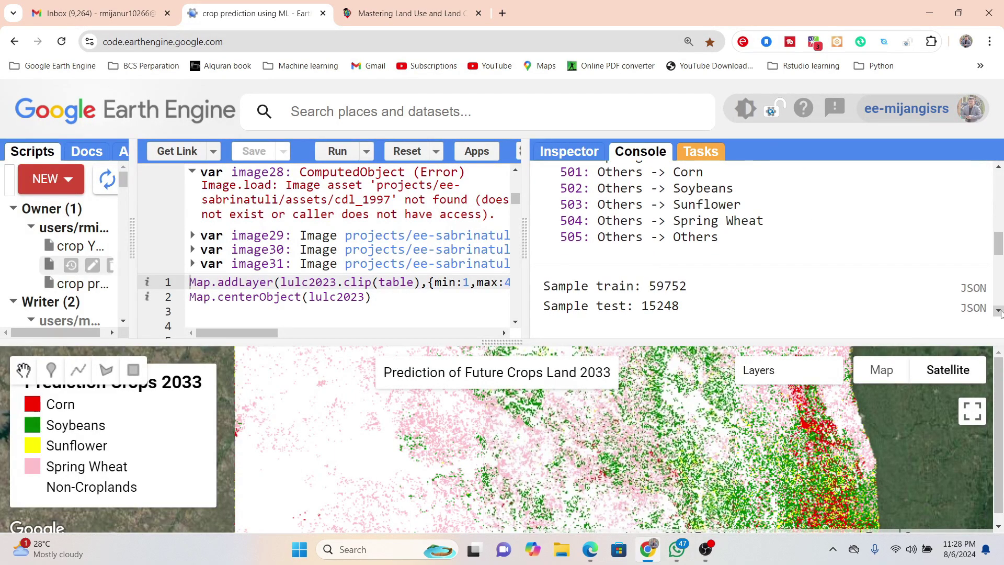
left_click(998, 313)
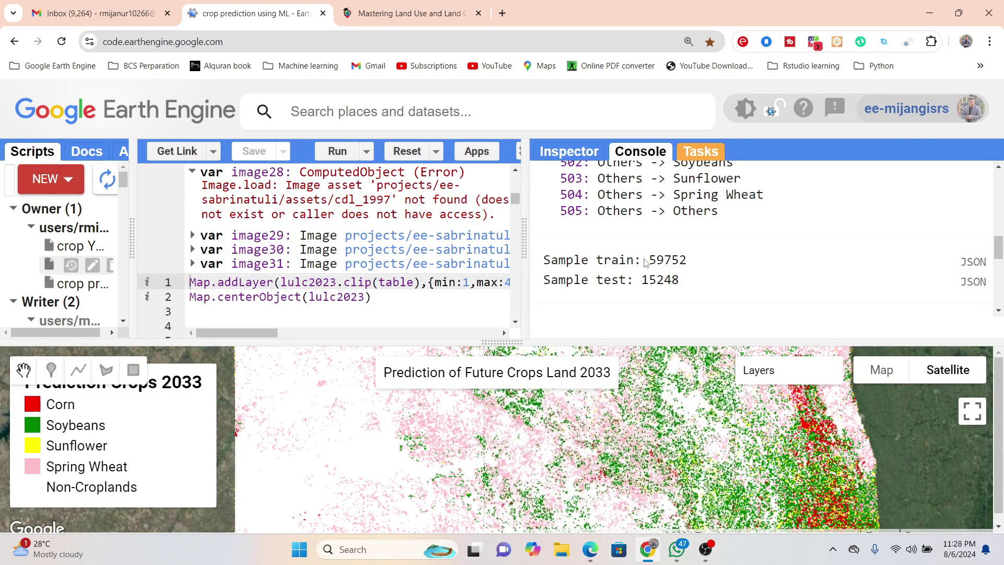
Highlight sample counts 59752 and 15248, then reveal the confusion matrix, accuracy and kappa.
left_click_drag(642, 264, 688, 264)
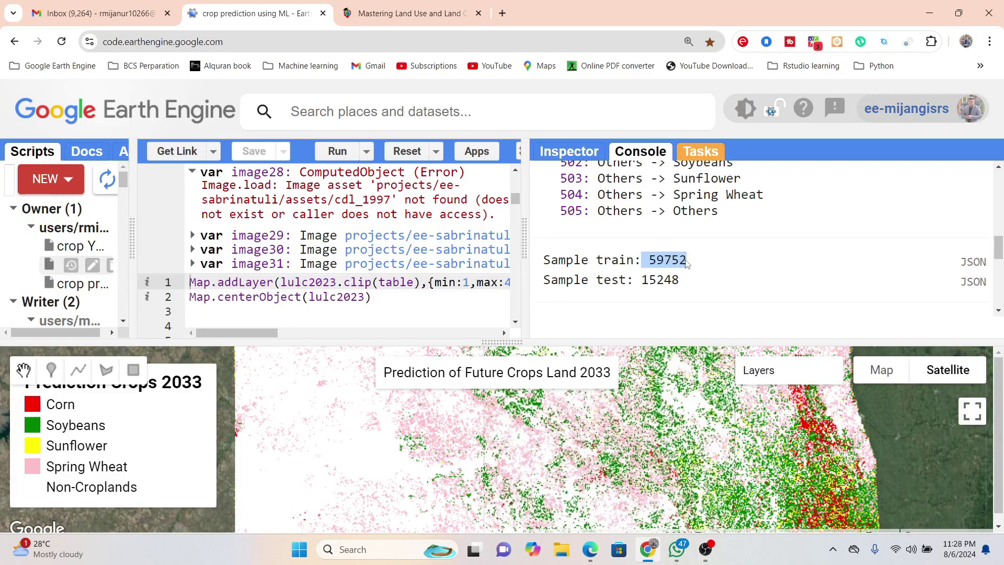
left_click(688, 264)
left_click_drag(648, 264, 688, 266)
left_click_drag(641, 282, 674, 288)
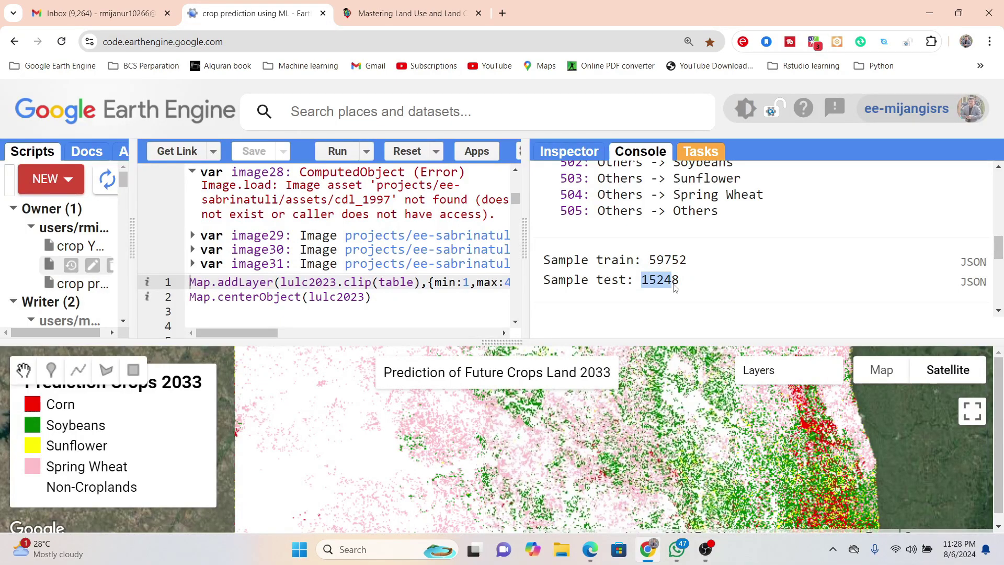
left_click(674, 288)
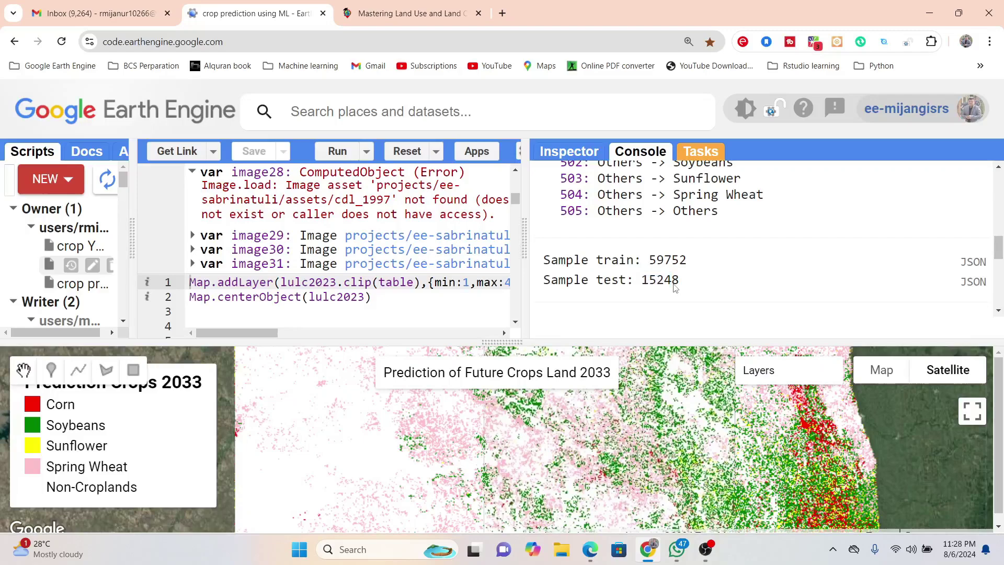
left_click(999, 313)
left_click(998, 313)
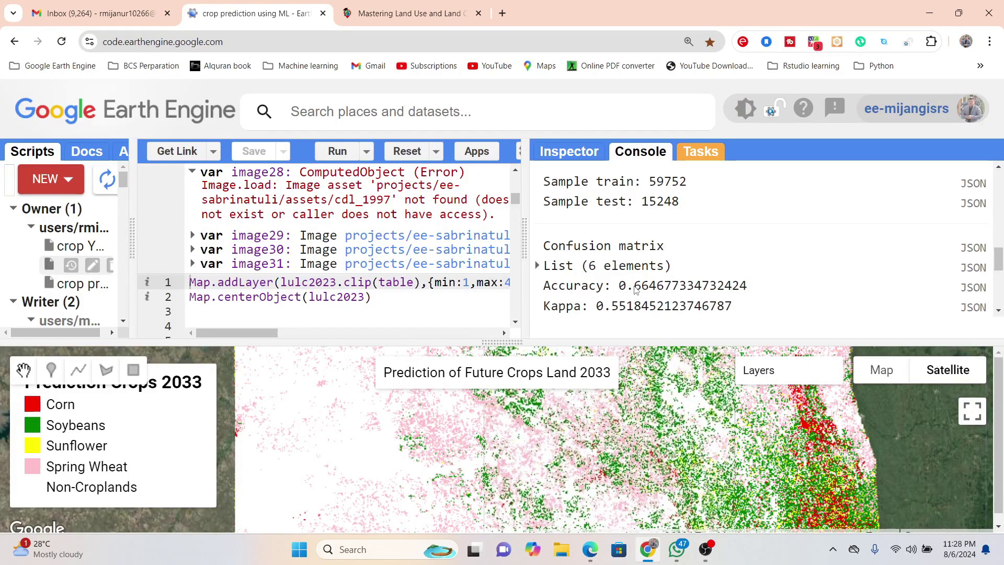
Highlight the 66 in the accuracy value and scroll down to the LULC area changes chart.
left_click_drag(634, 286, 649, 289)
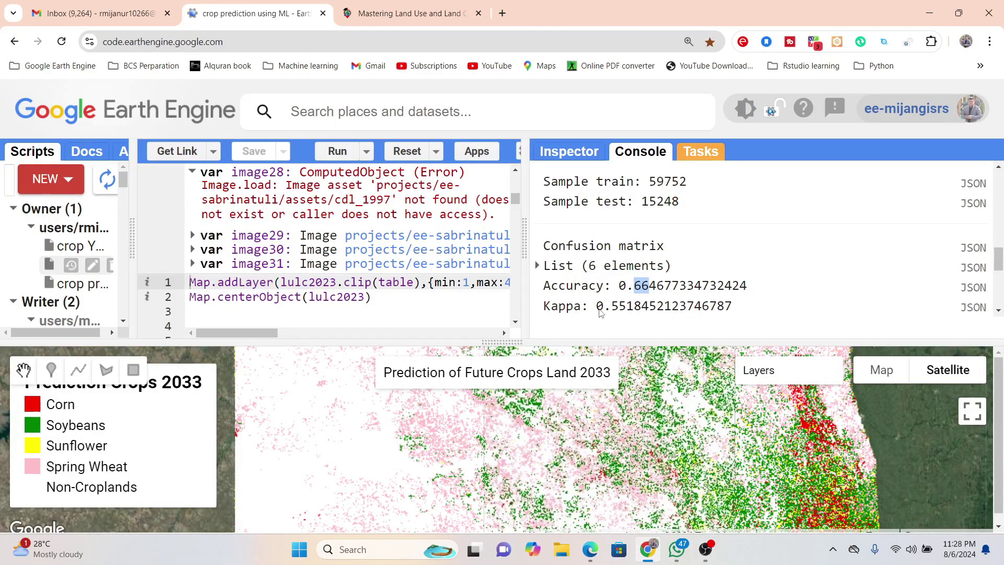
left_click(998, 312)
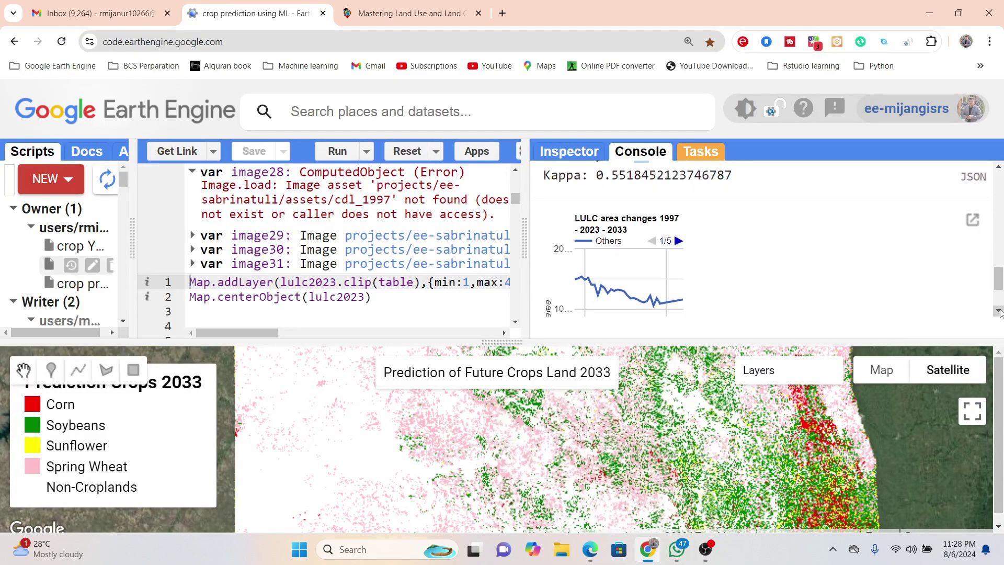
Pop out the 'LULC area changes 1997 - 2023 - 2033' chart into a new Earth Engine Chart tab.
scroll(999, 312, "down", 2)
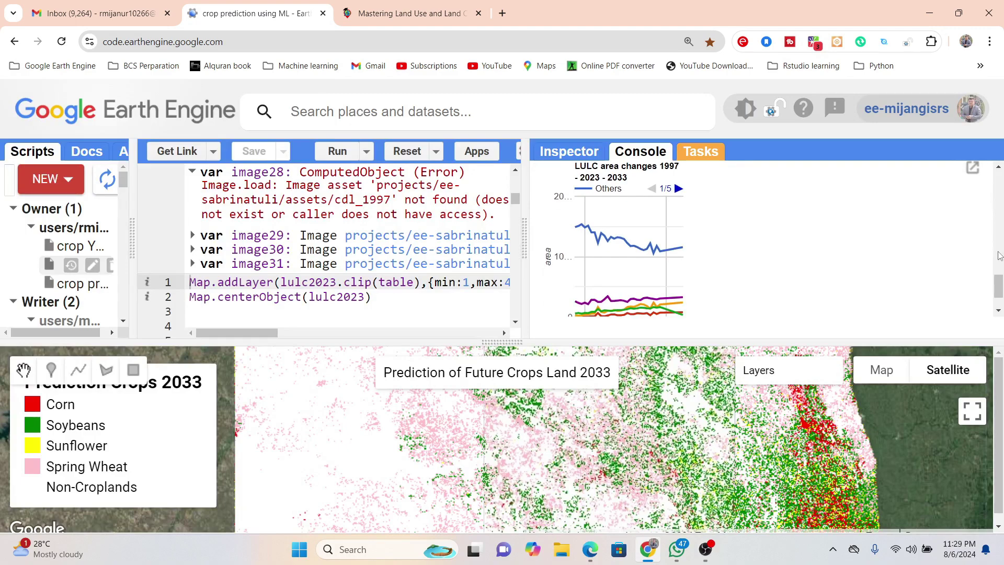
left_click(973, 170)
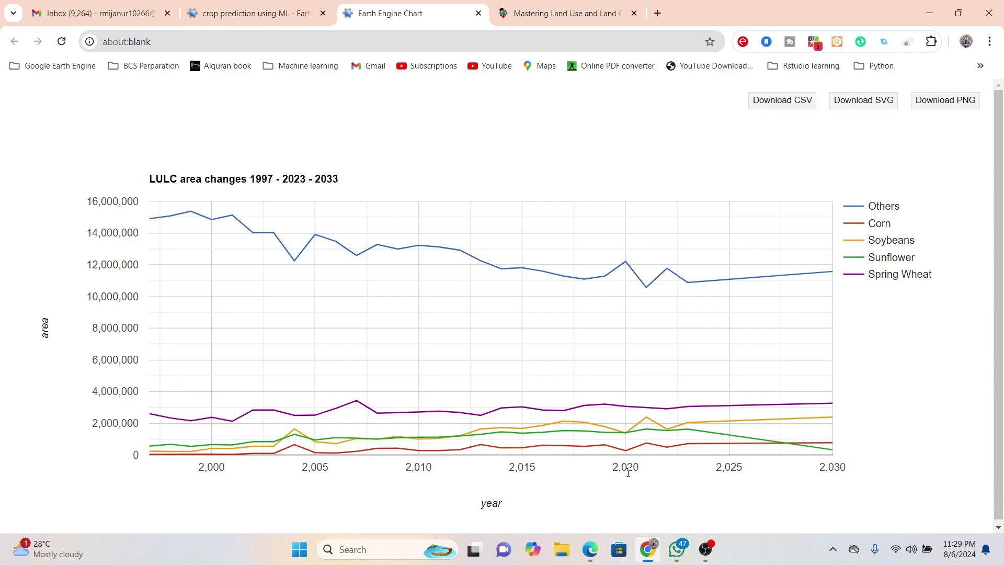
double_click(725, 467)
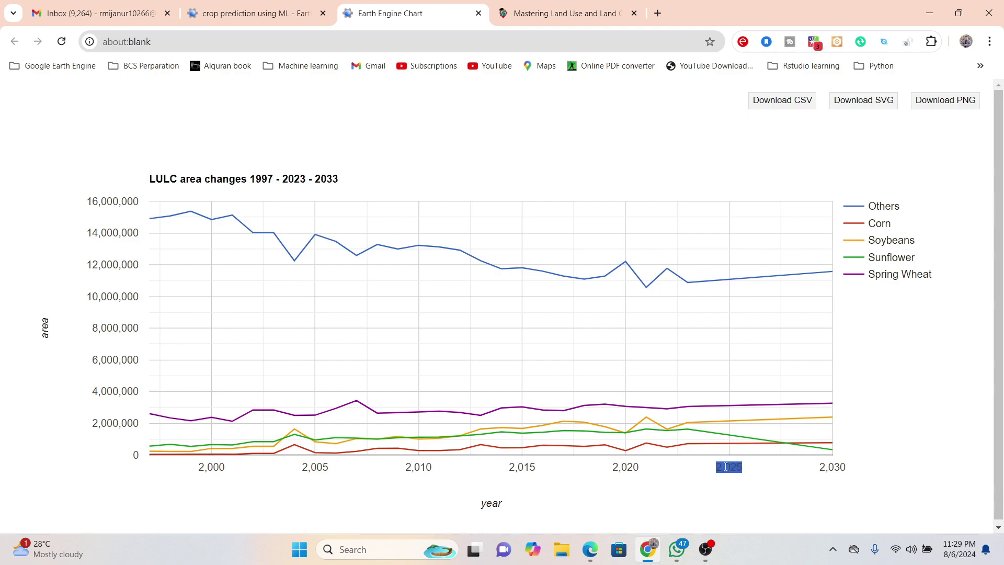
double_click(830, 467)
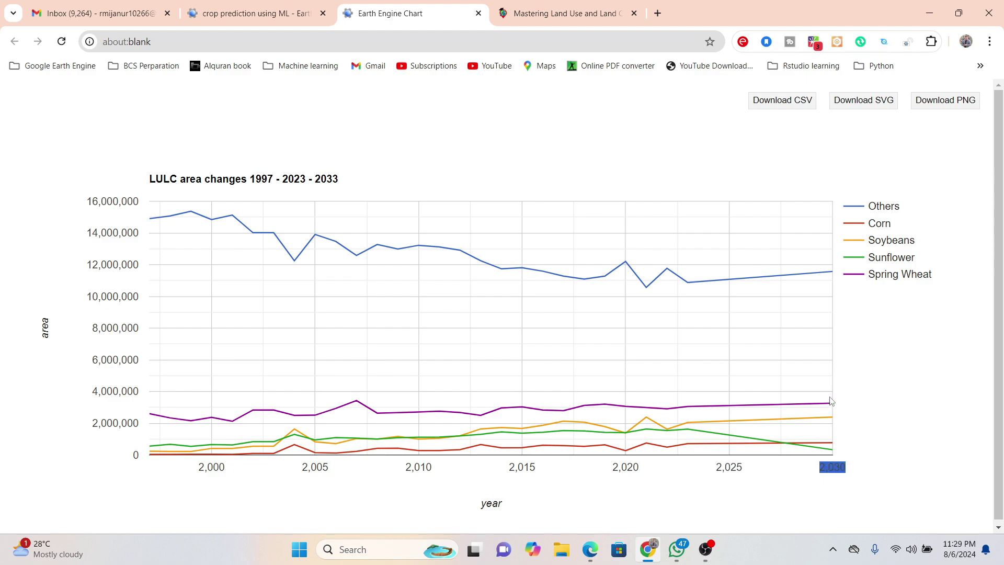
mouse_move(832, 418)
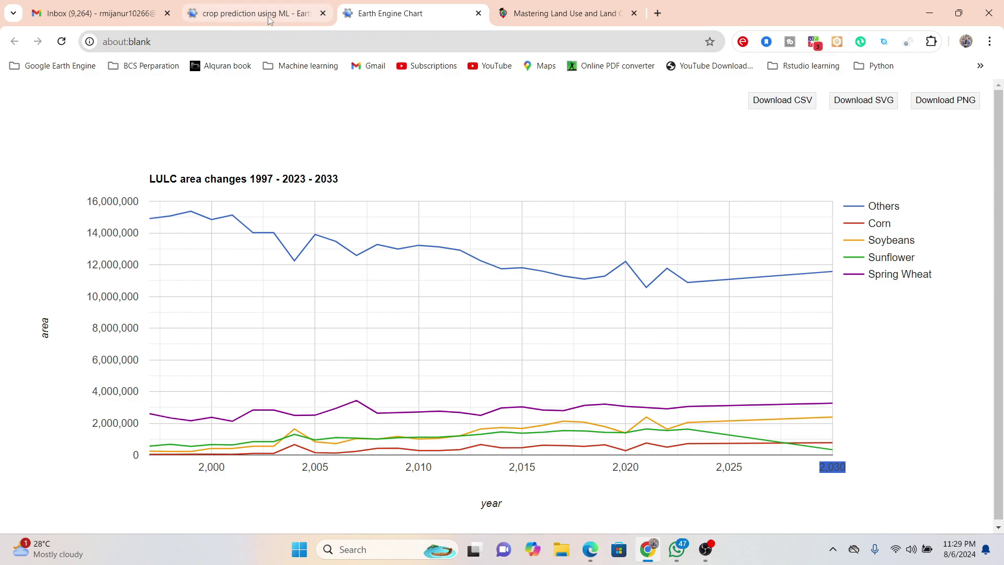
mouse_move(268, 20)
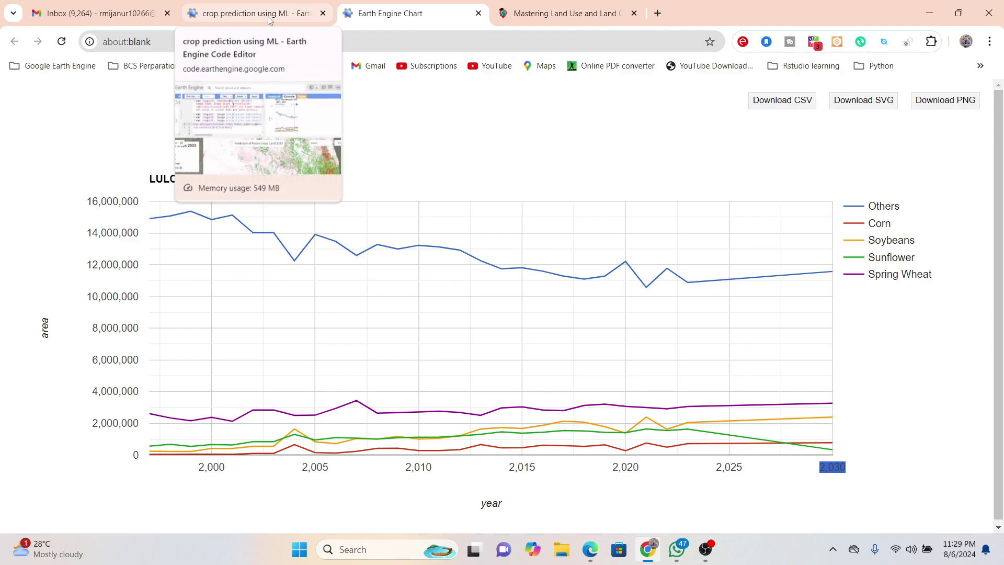
left_click(269, 19)
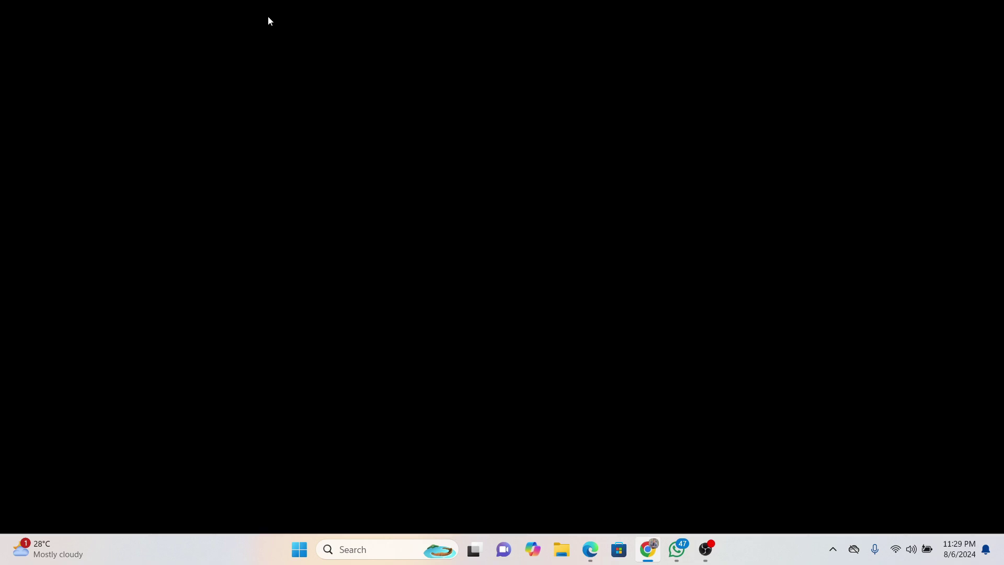